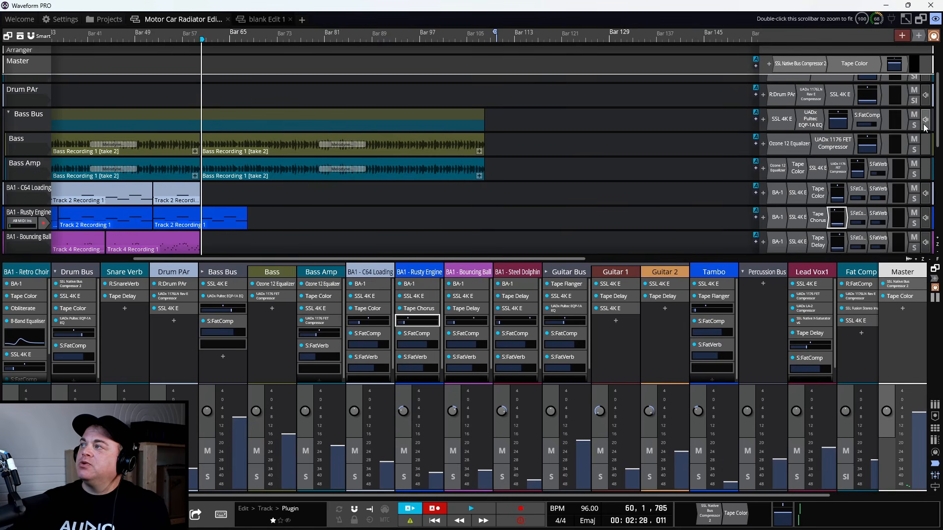
- Solo the Drum Bus track and play a short passage of the song from around bar 60
scroll(677, 160, up, 2)
scroll(32, 152, up, 1)
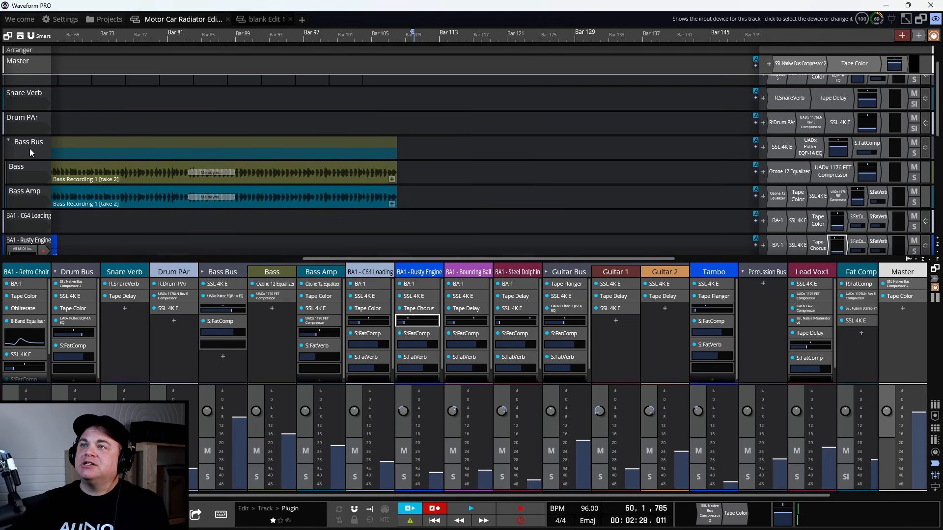
scroll(30, 152, up, 1)
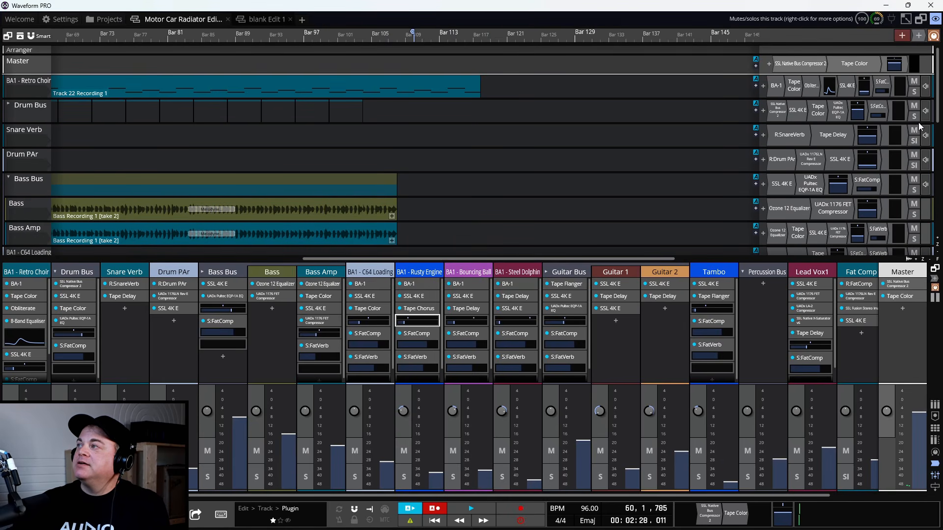
click(913, 117)
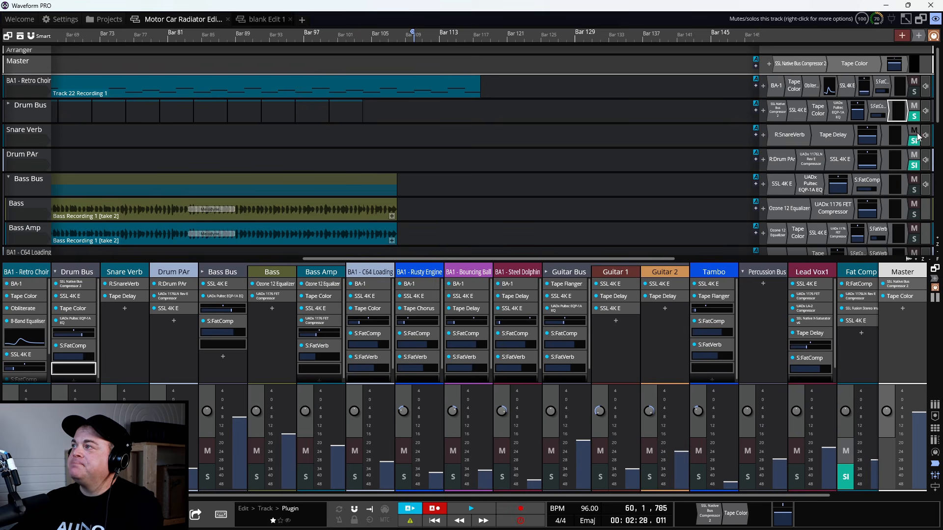
key(space)
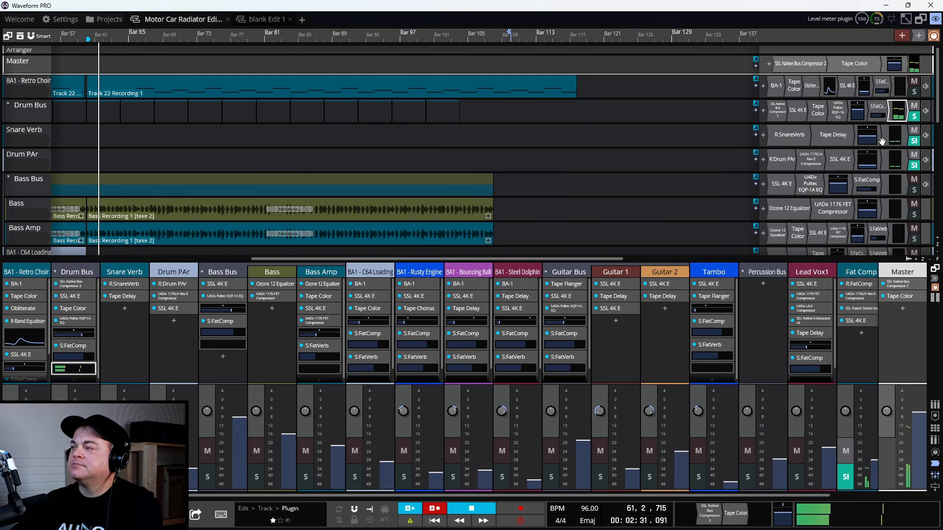
key(space)
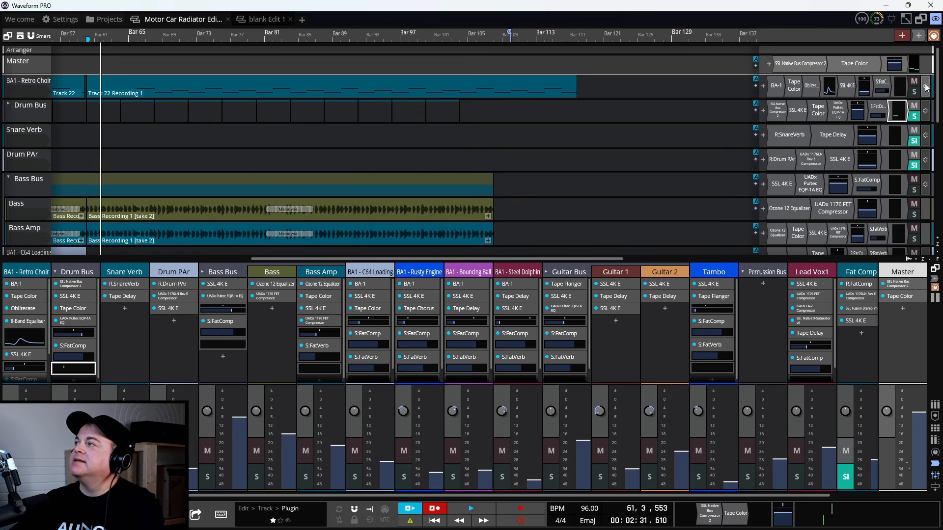
- Show the Drum Bus level meter's properties and play the song to check its peak levels
click(934, 20)
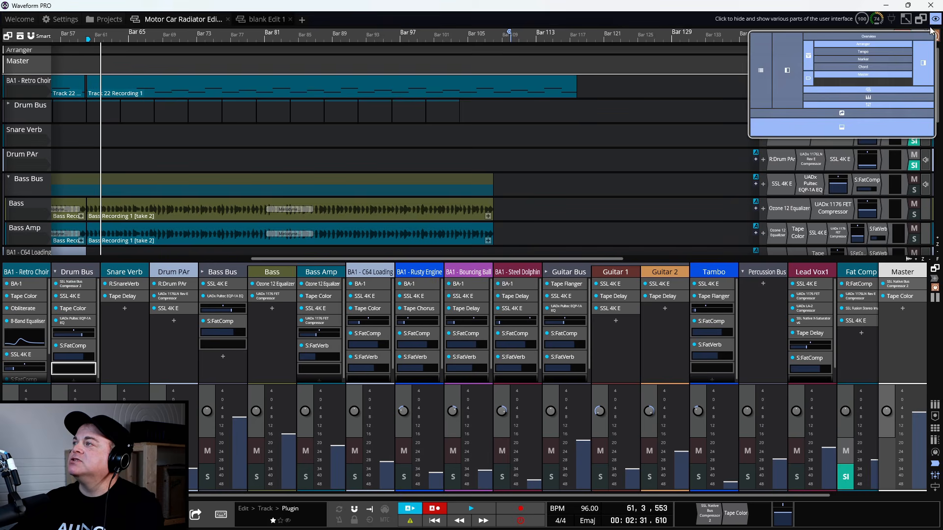
click(883, 89)
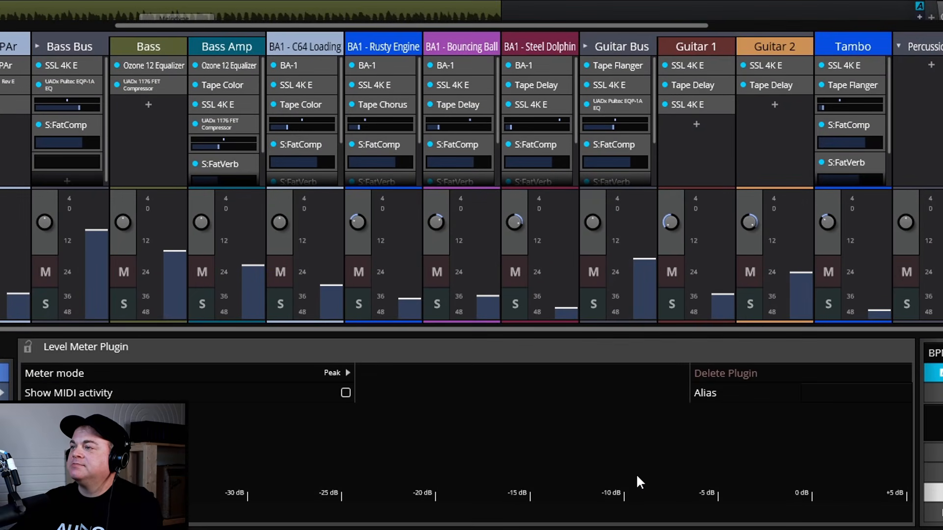
key(space)
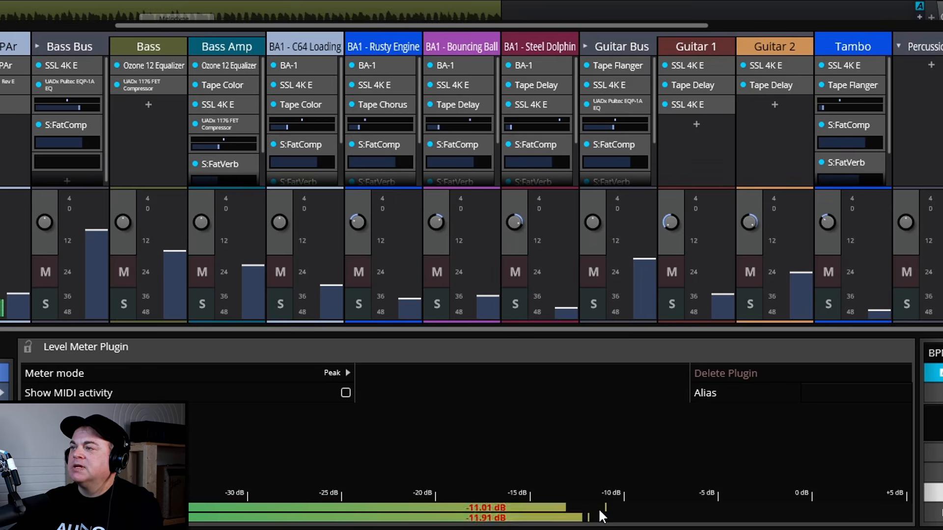
key(space)
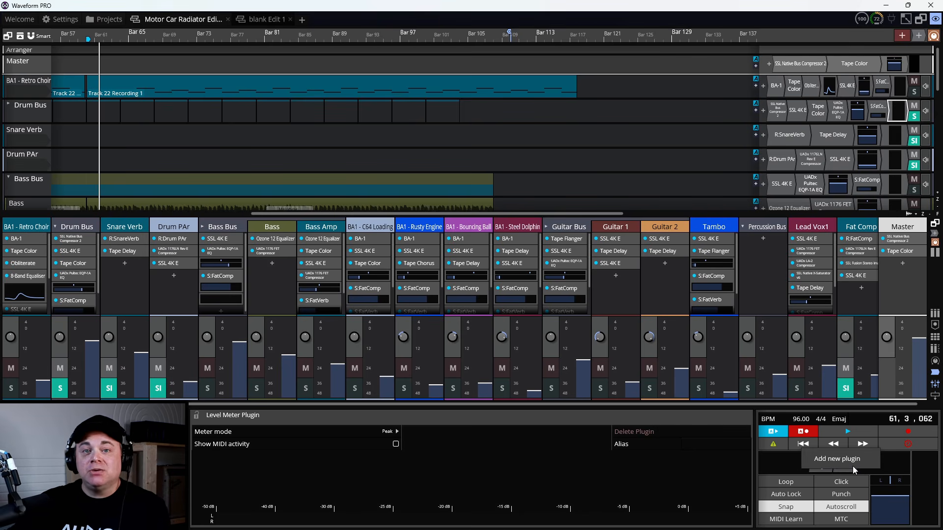
- Add Waveform's built-in Limiter effect to the end of the master plugin chain and open its window
click(852, 464)
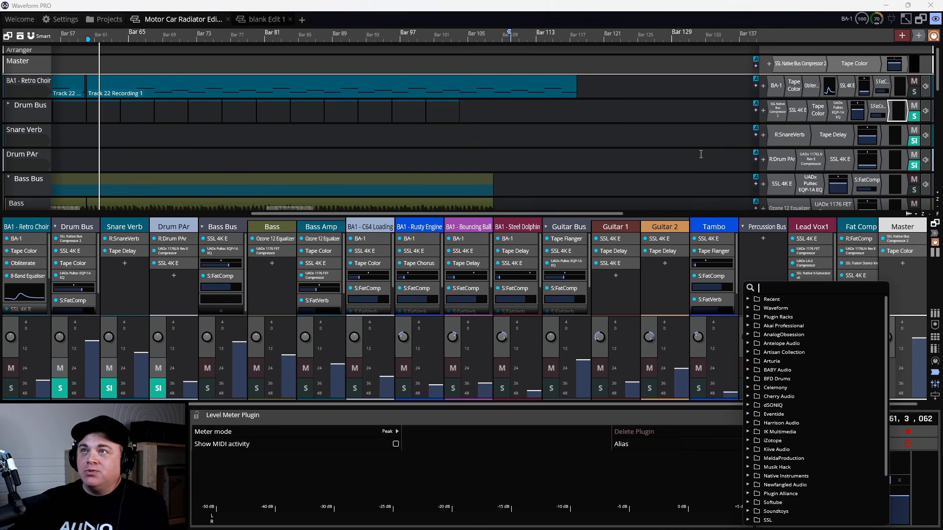
click(747, 308)
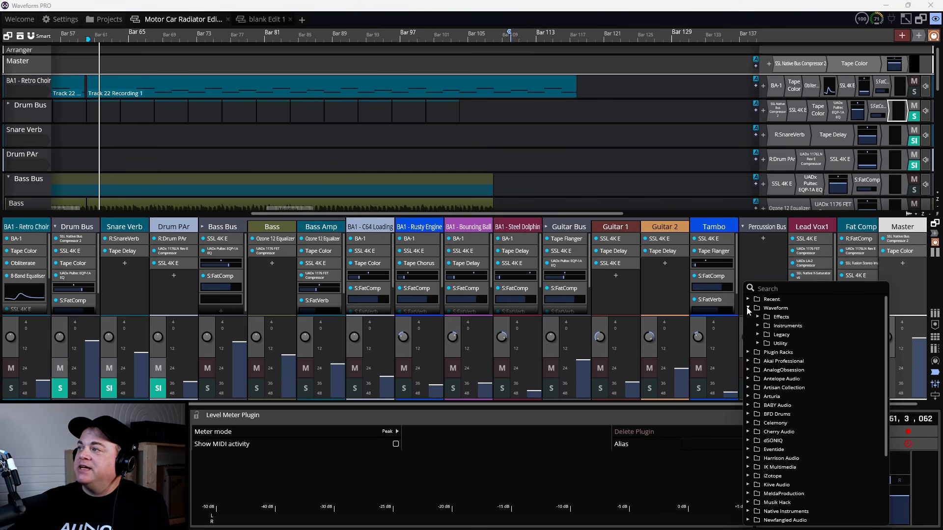
click(758, 319)
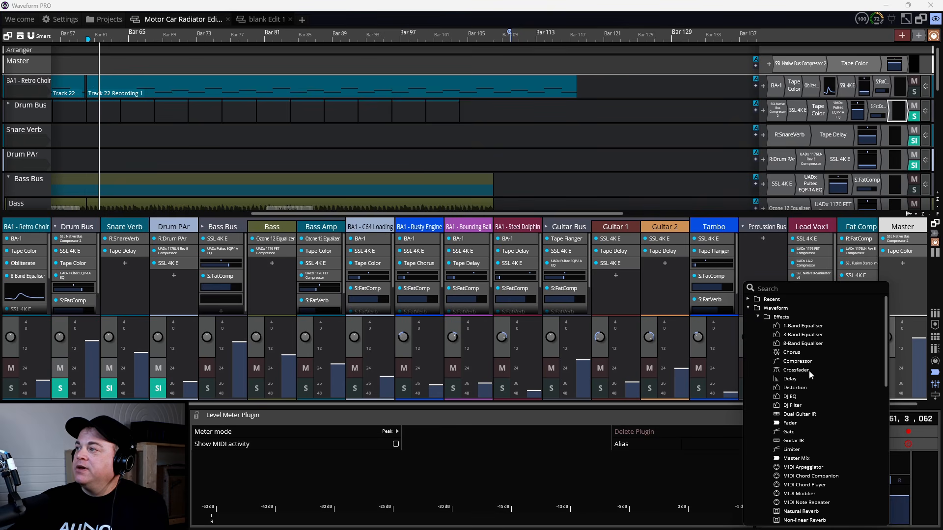
click(792, 449)
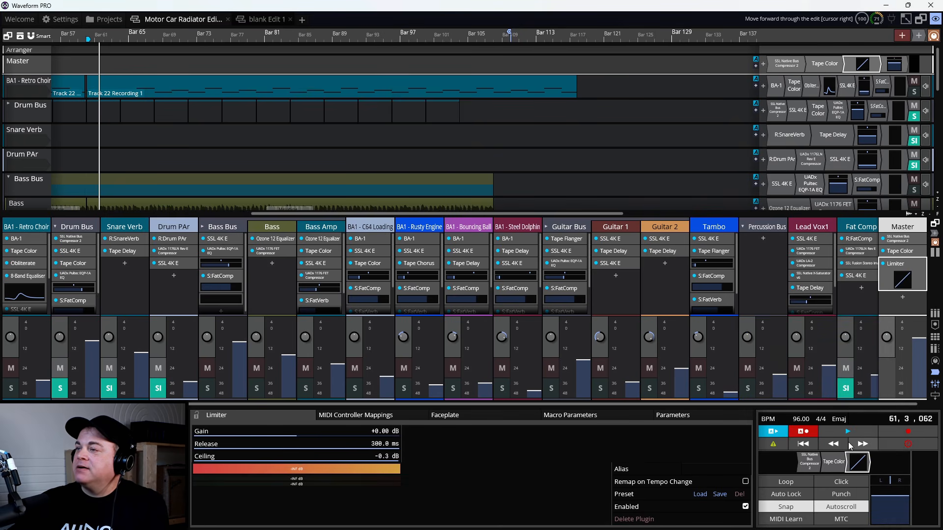
double_click(856, 458)
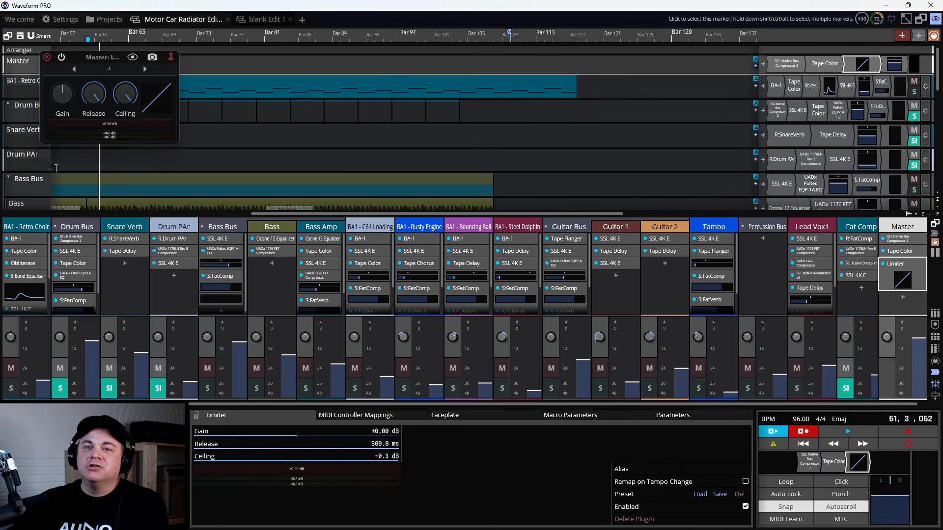
- Move the Limiter window aside, hide the plugin properties area and delete the Limiter from the master chain
drag(97, 59, 369, 91)
click(9, 520)
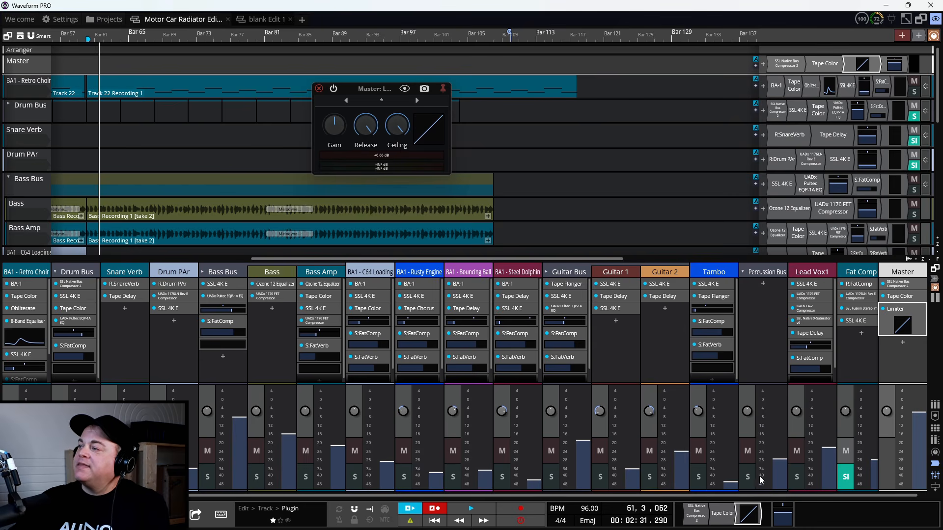
right_click(748, 509)
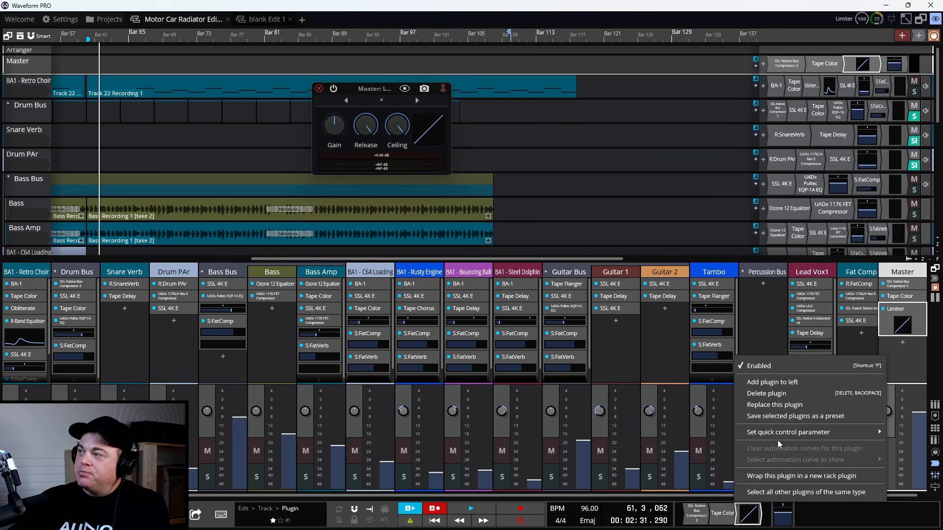
click(783, 395)
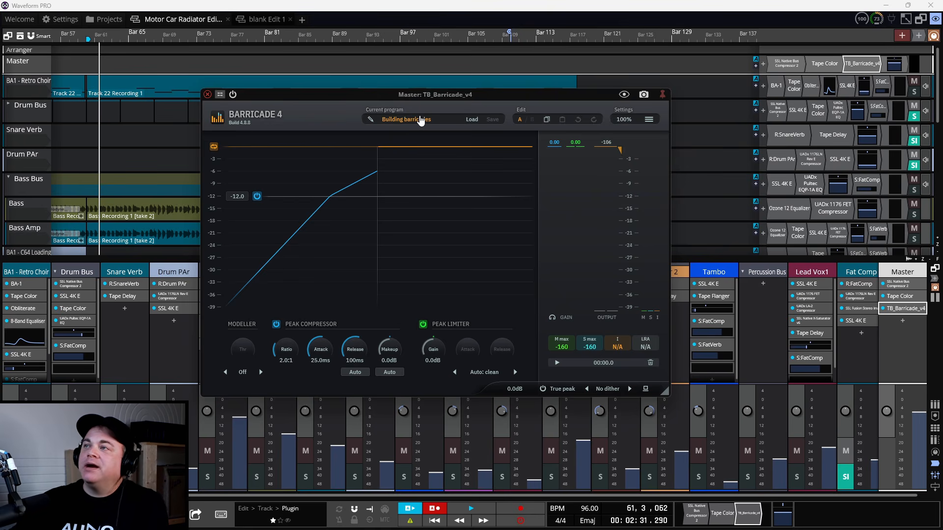
- Load the "-3dB track limiter" program in the Barricade 4 plugin on the master
click(420, 120)
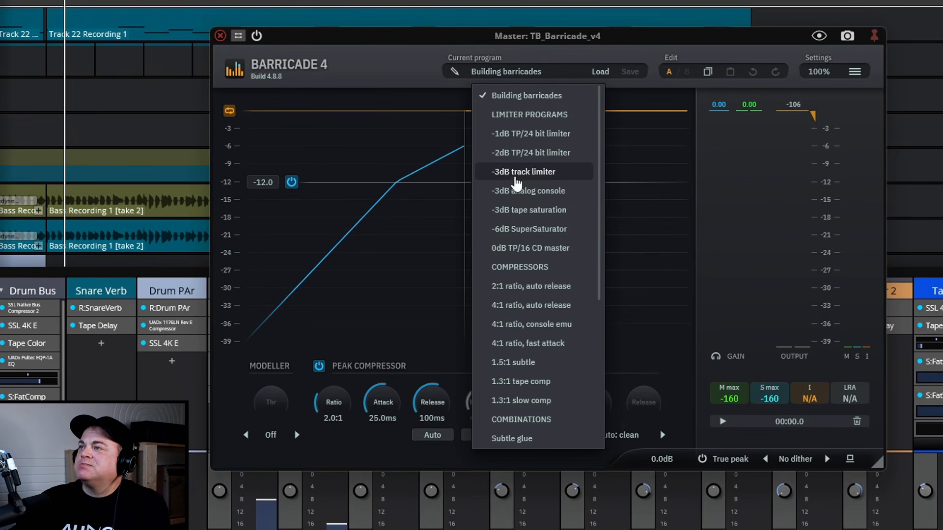
click(520, 177)
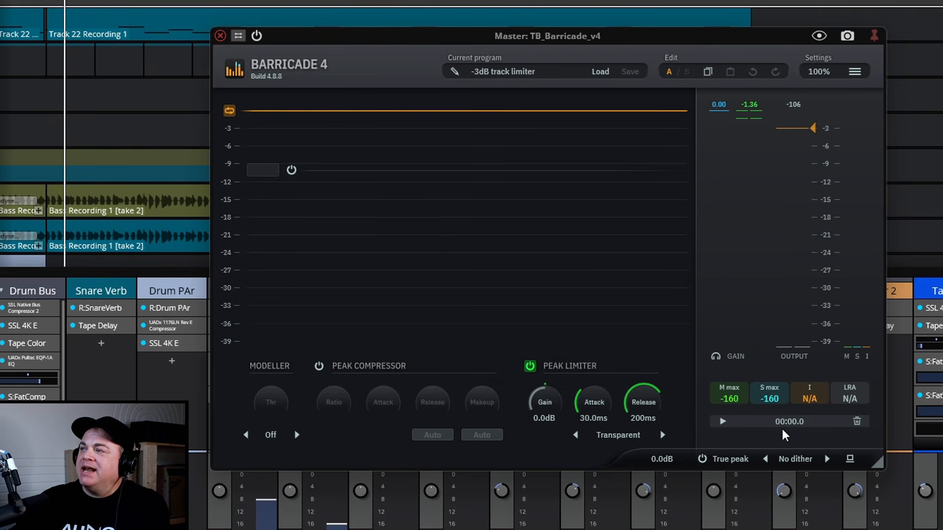
- Review Barricade's available dither options and peak limiter modes without changing either setting
click(787, 460)
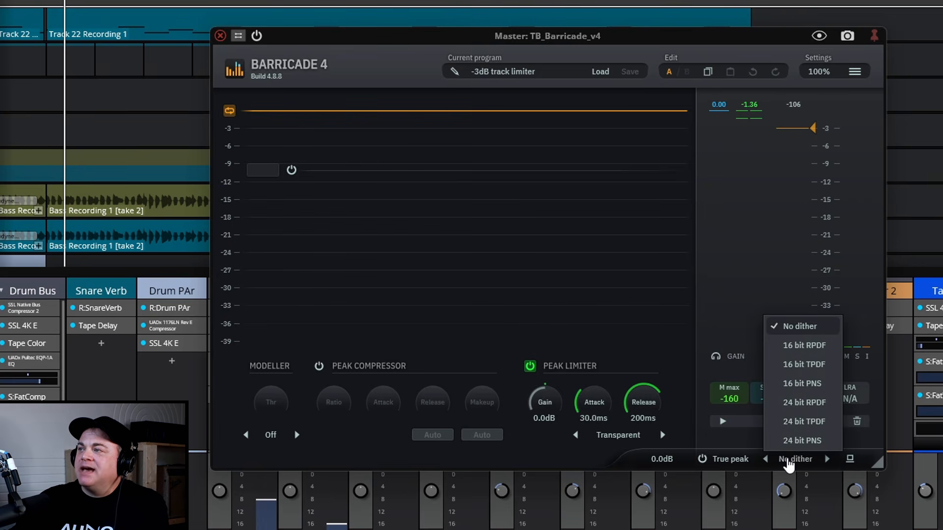
click(740, 201)
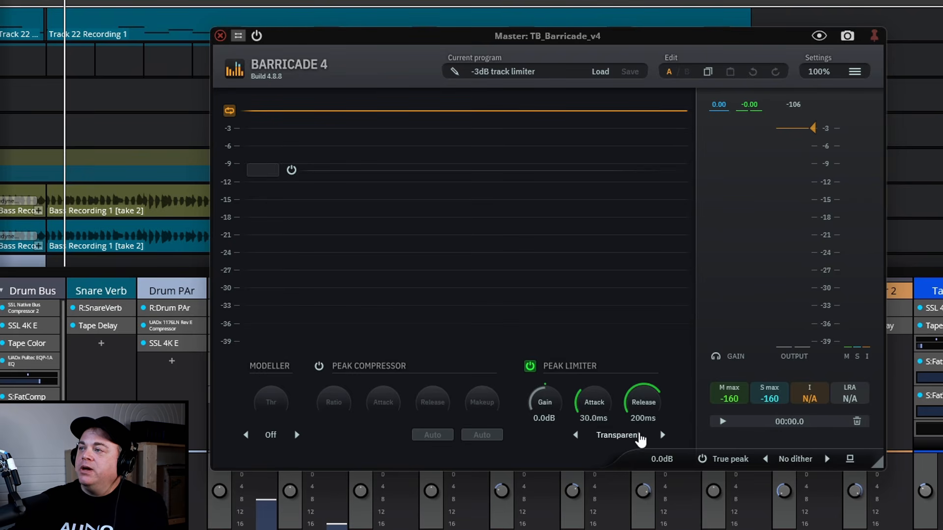
click(613, 438)
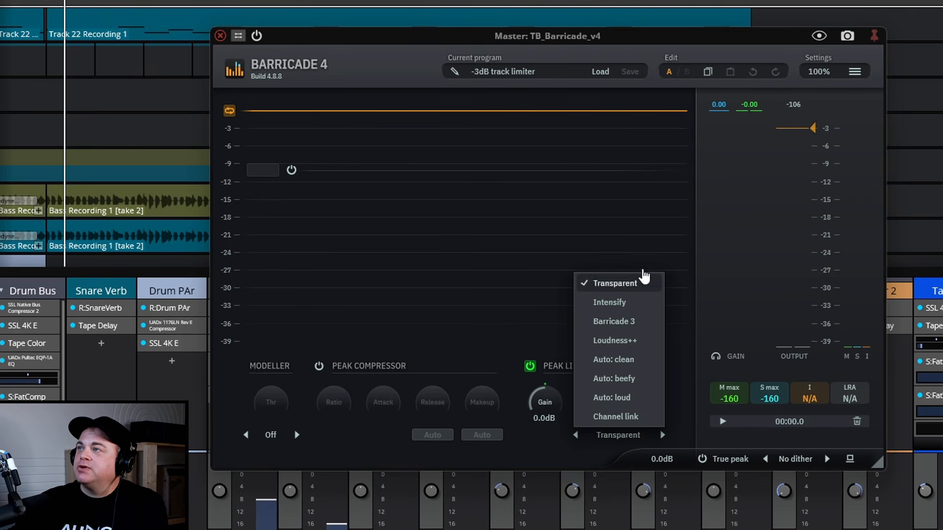
click(720, 172)
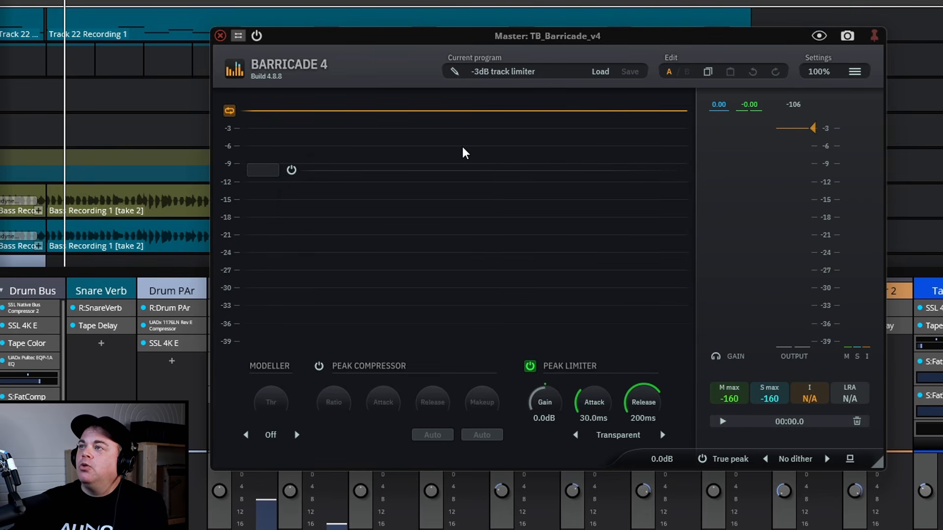
- Set the peak limiter's maximum output level to -0.5 dB and enable true peak limiting
mouse_move(819, 140)
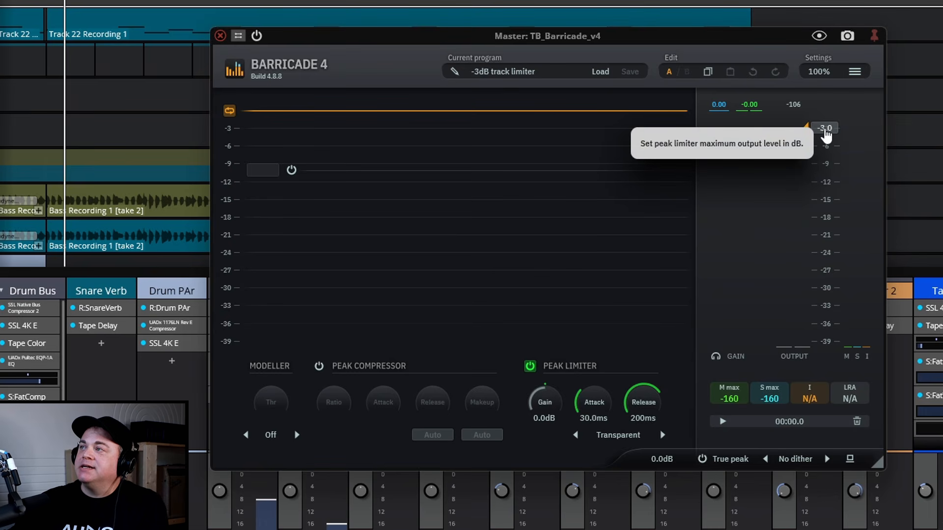
click(827, 131)
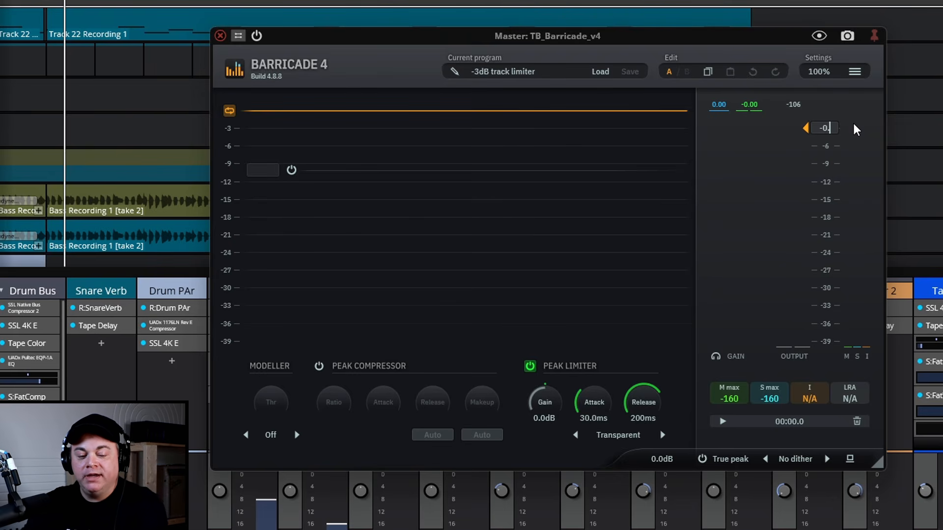
text(-0.5)
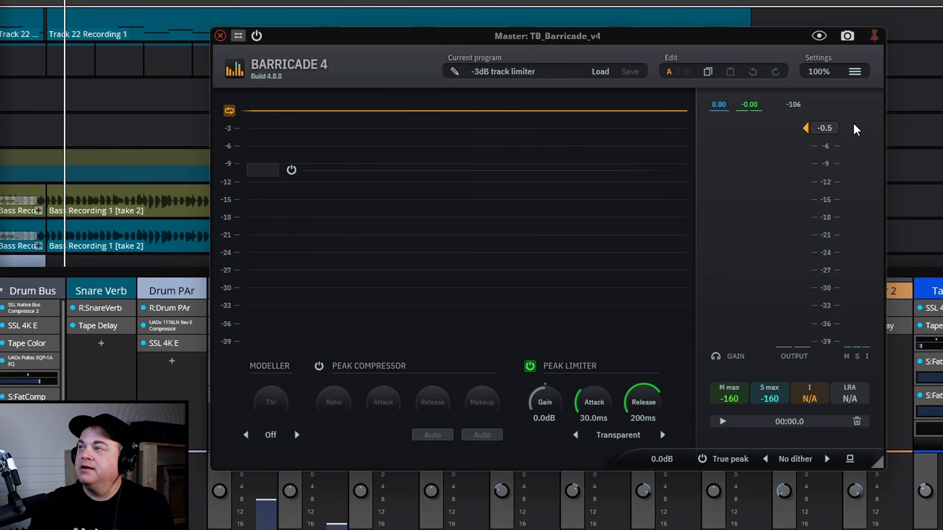
key(Return)
mouse_move(823, 130)
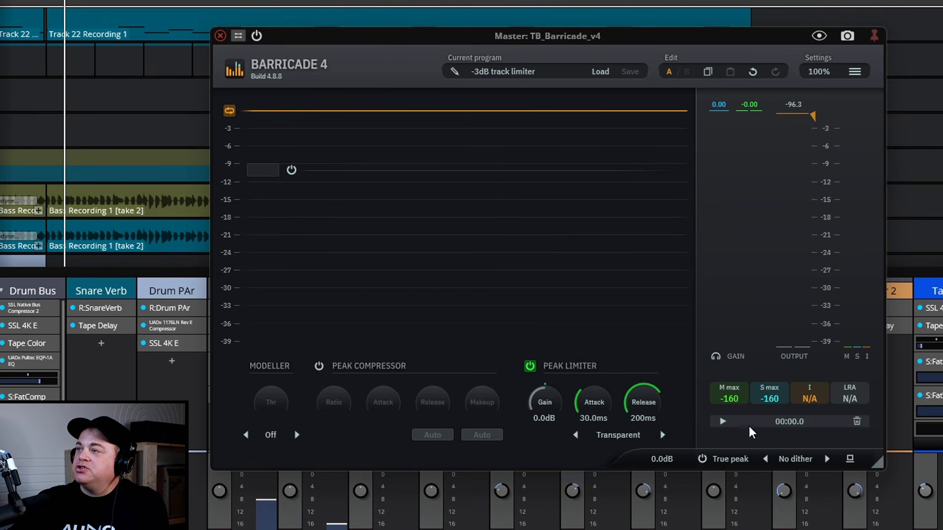
click(702, 458)
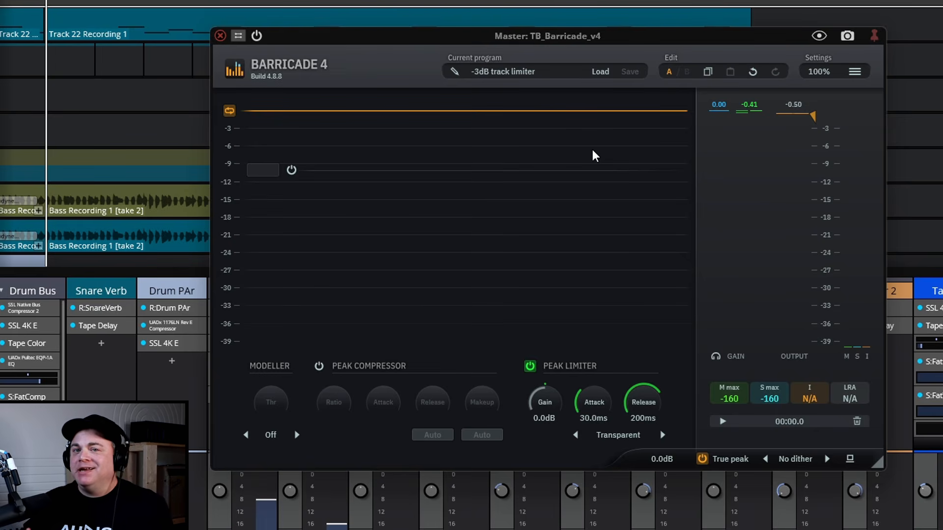
- Play the song and raise the peak limiter's gain to 12.3 dB
mouse_move(594, 157)
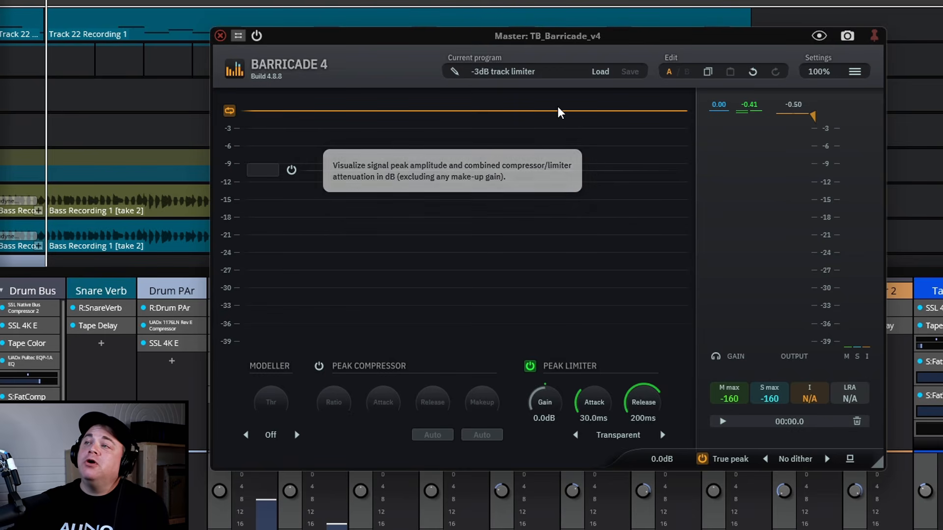
mouse_move(546, 127)
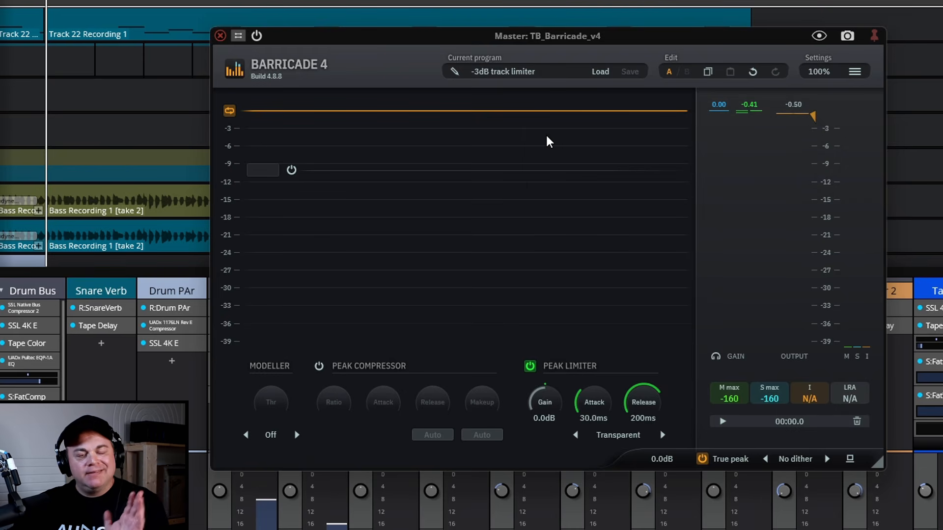
mouse_move(551, 145)
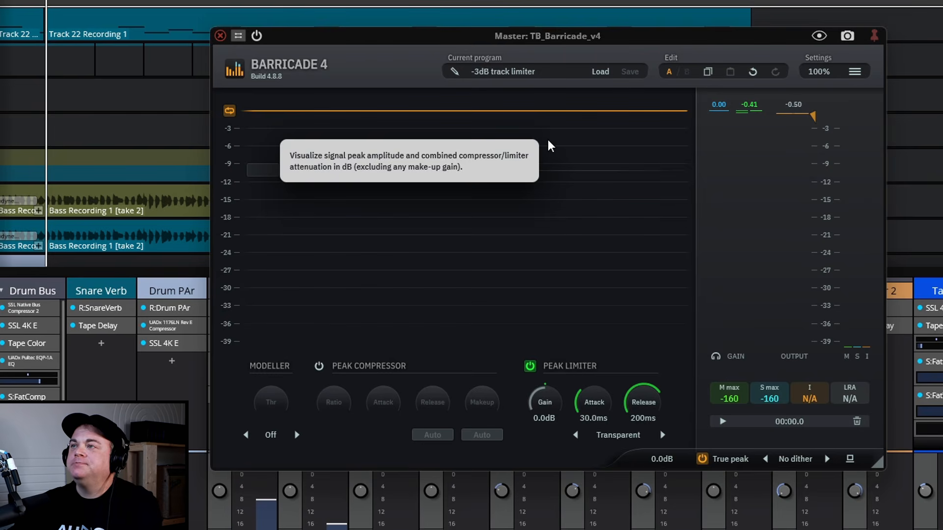
key(space)
drag(544, 400, 563, 339)
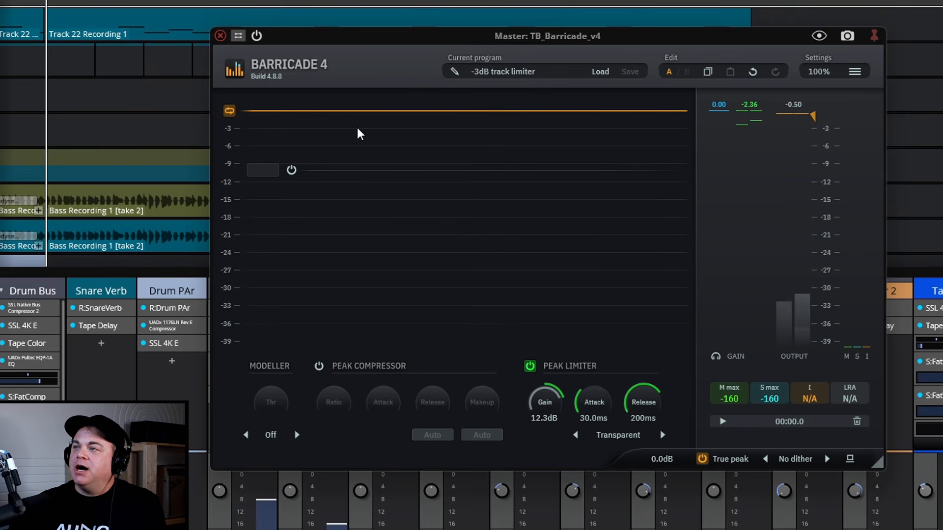
- Show the Barricade plugin's properties below the mixer
mouse_move(351, 127)
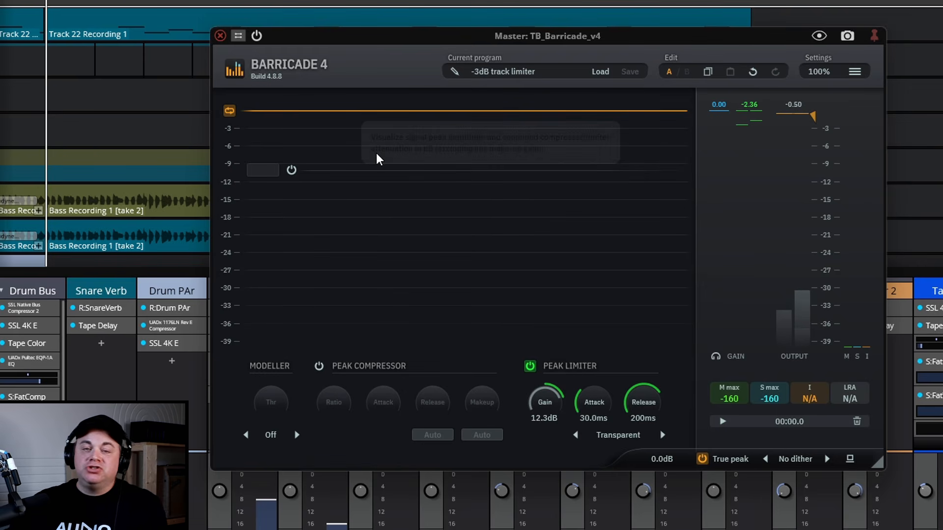
mouse_move(378, 159)
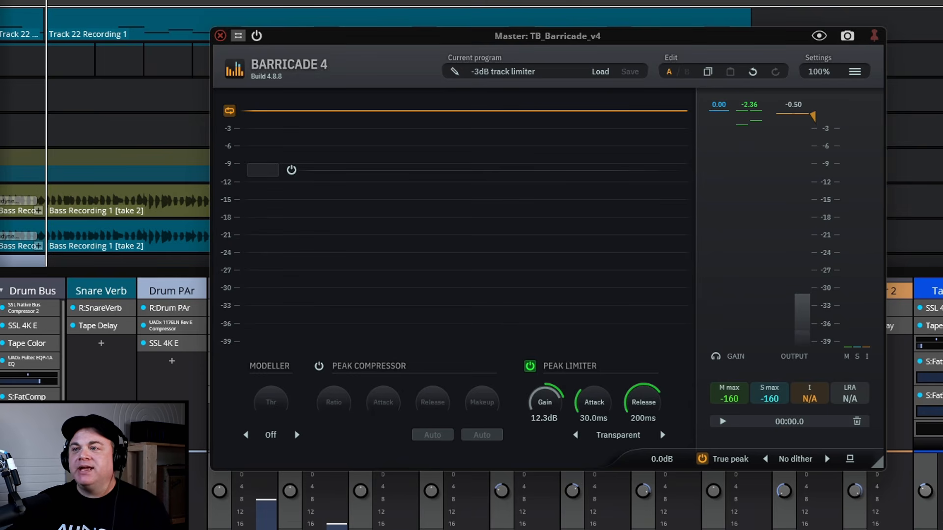
key(F8)
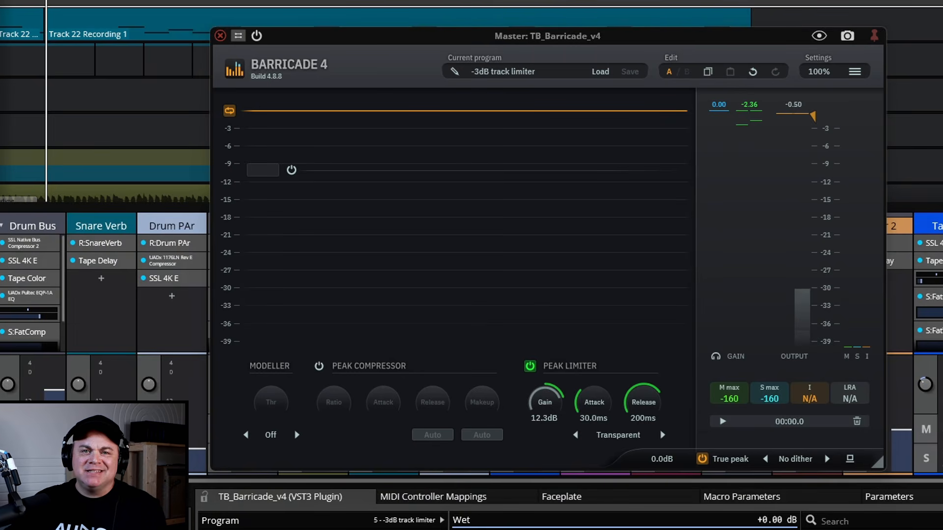
- Open the export options for rendering the edit to a file
click(83, 525)
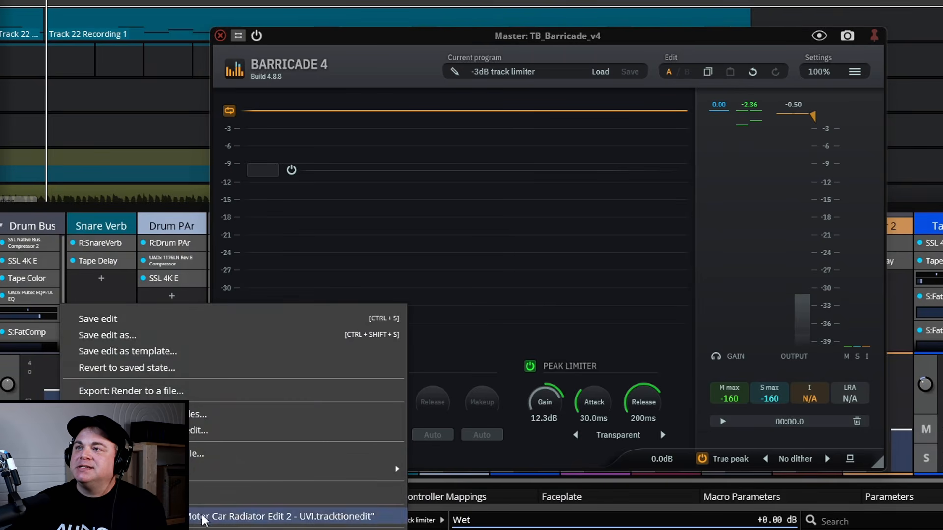
click(165, 396)
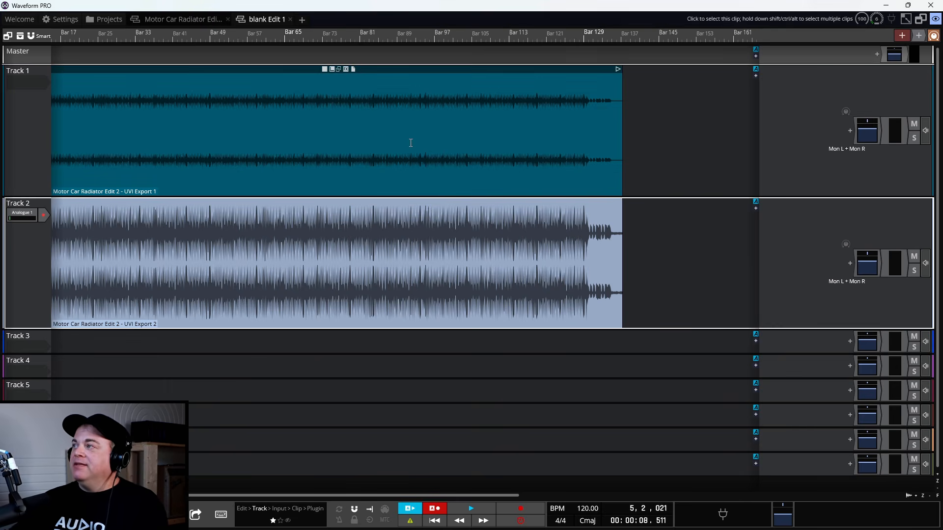
- Solo Track 1 and audition its exported clip from the beginning of the song and from its middle
click(913, 138)
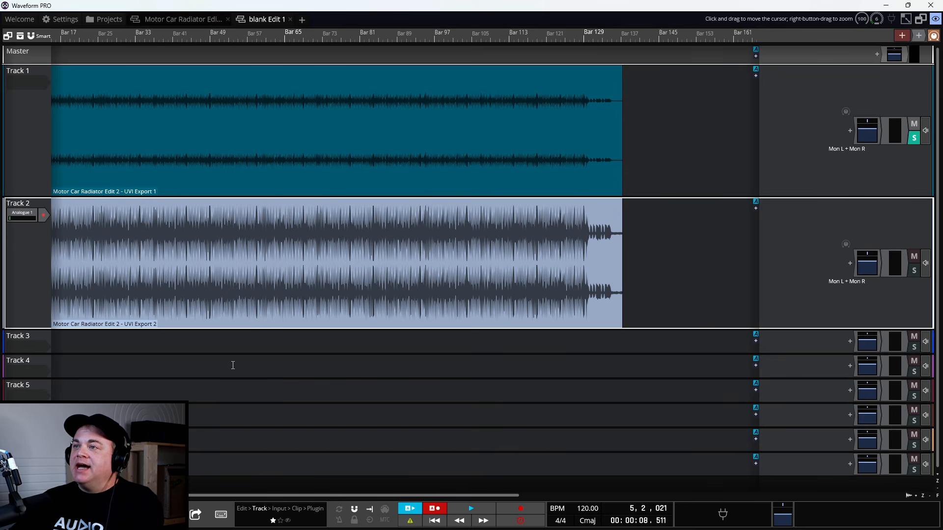
click(170, 339)
key(space)
click(270, 332)
key(space)
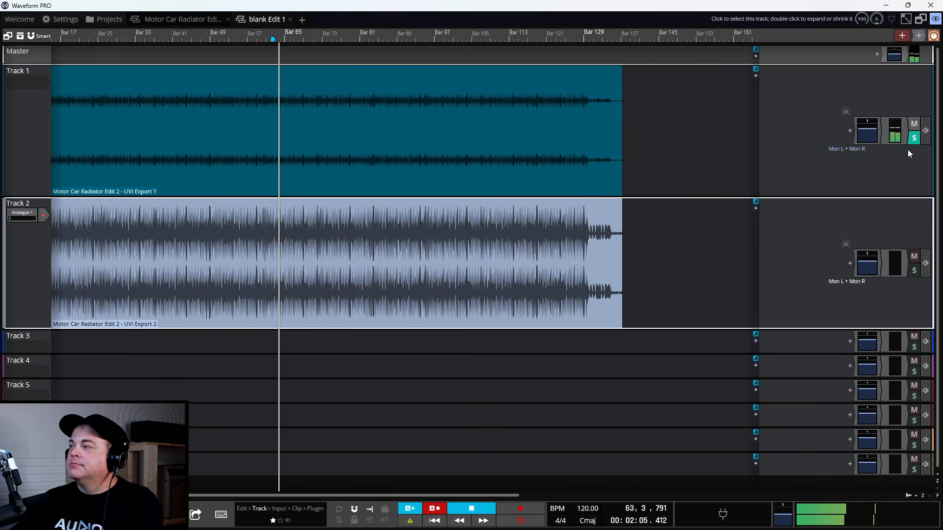
key(space)
- Show the master volume properties with the level meter and play short passages to check the exports' output levels
click(782, 515)
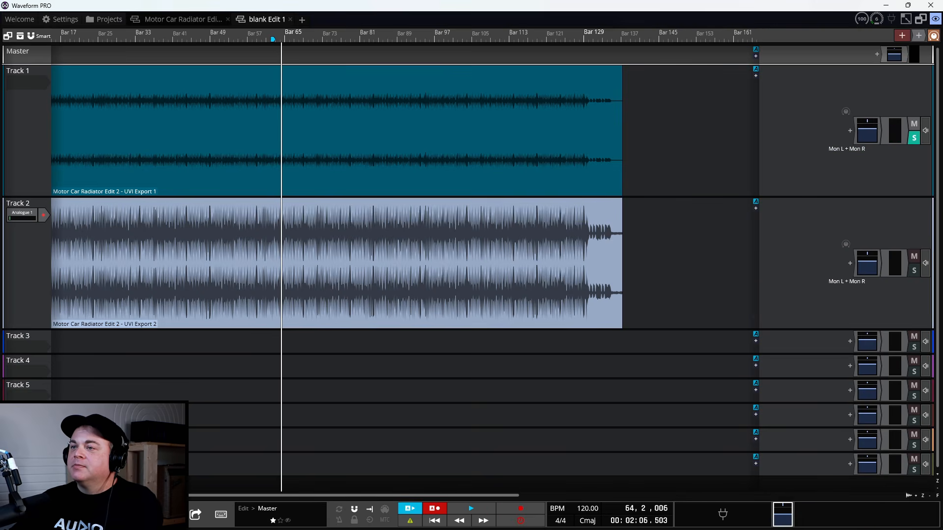
click(10, 514)
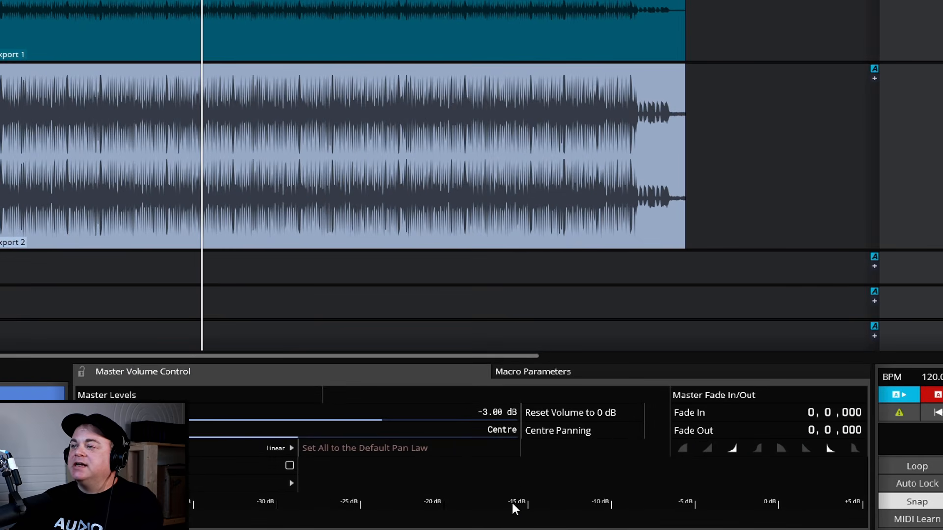
key(space)
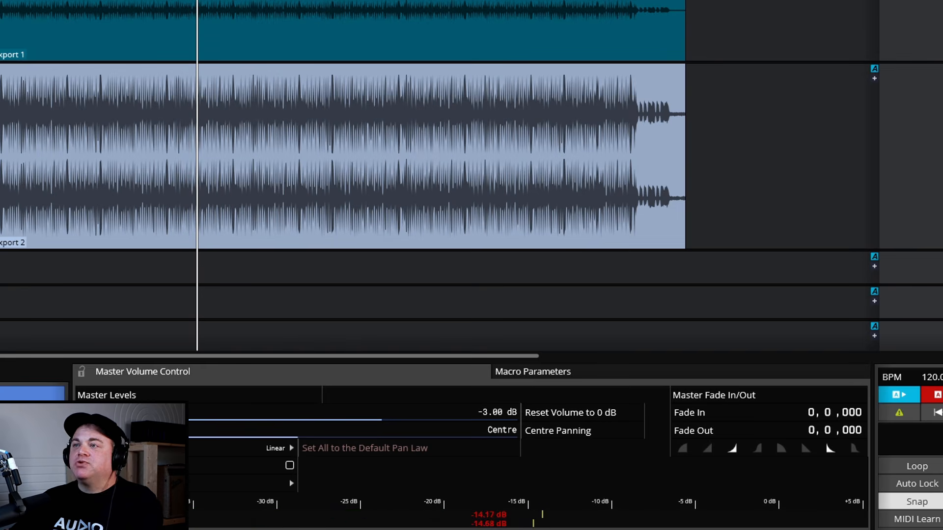
key(space)
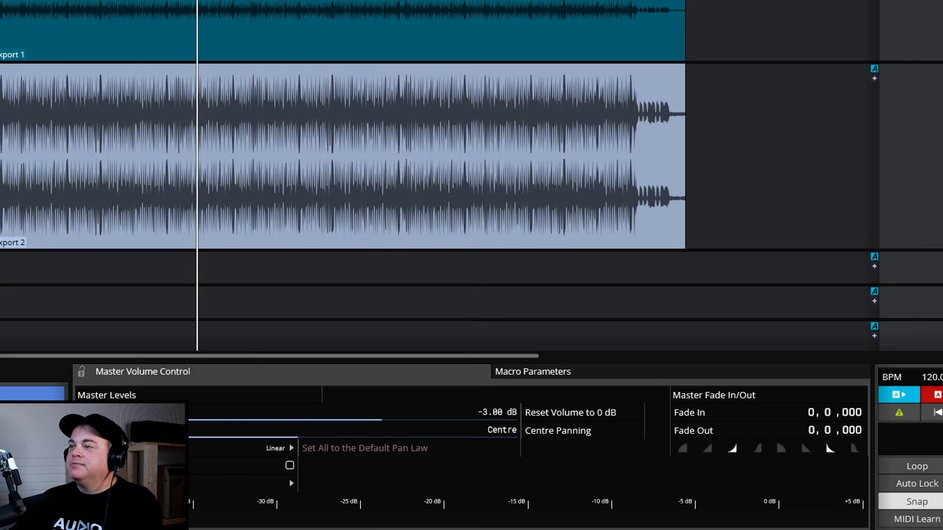
key(space)
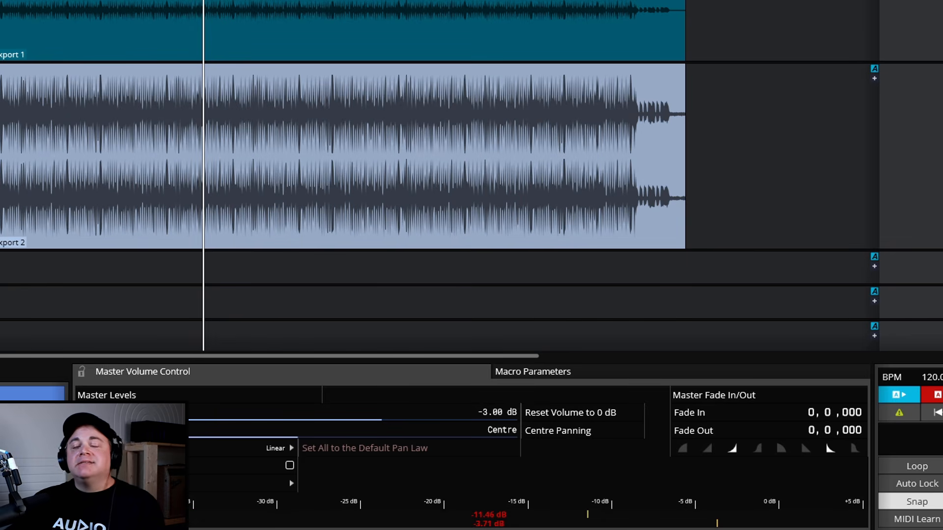
mouse_move(200, 214)
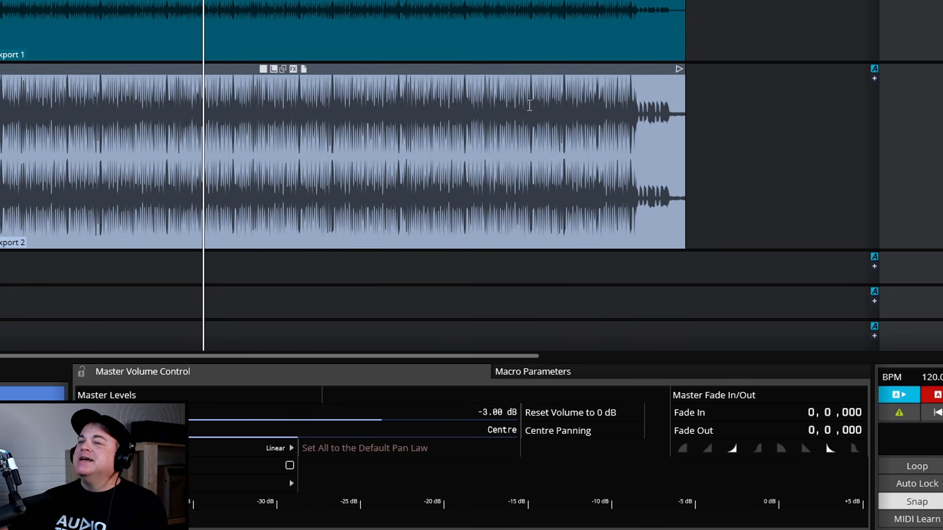